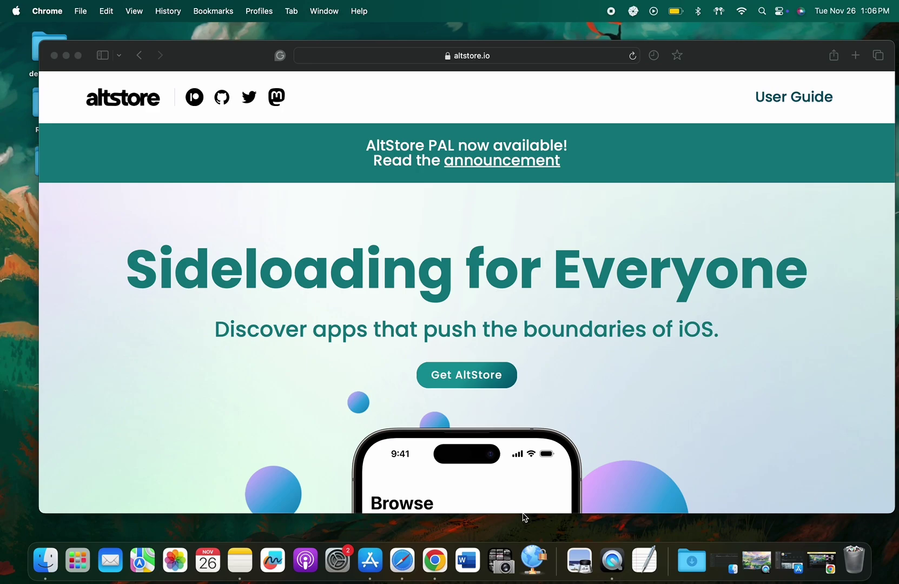
Download the macOS version of AltServer from the AltStore downloads section.
click(457, 375)
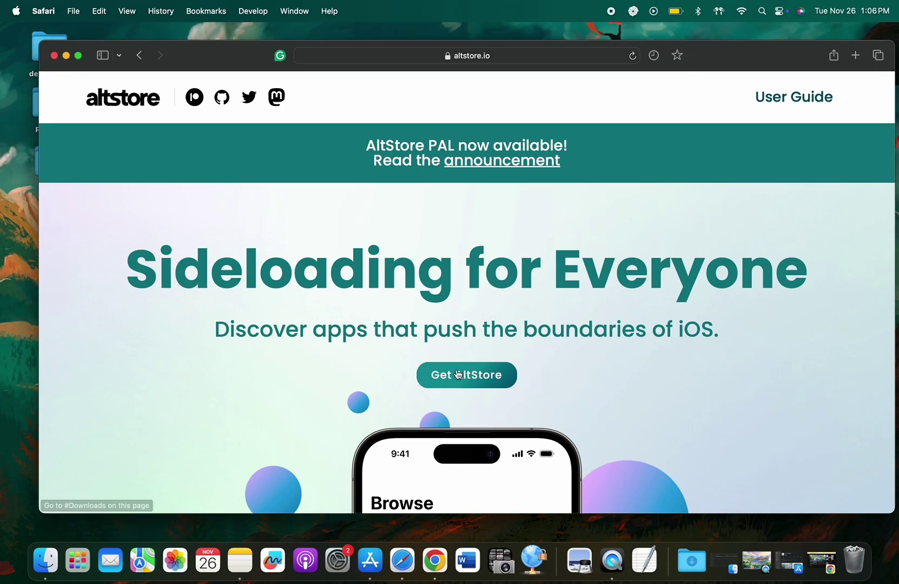
click(457, 375)
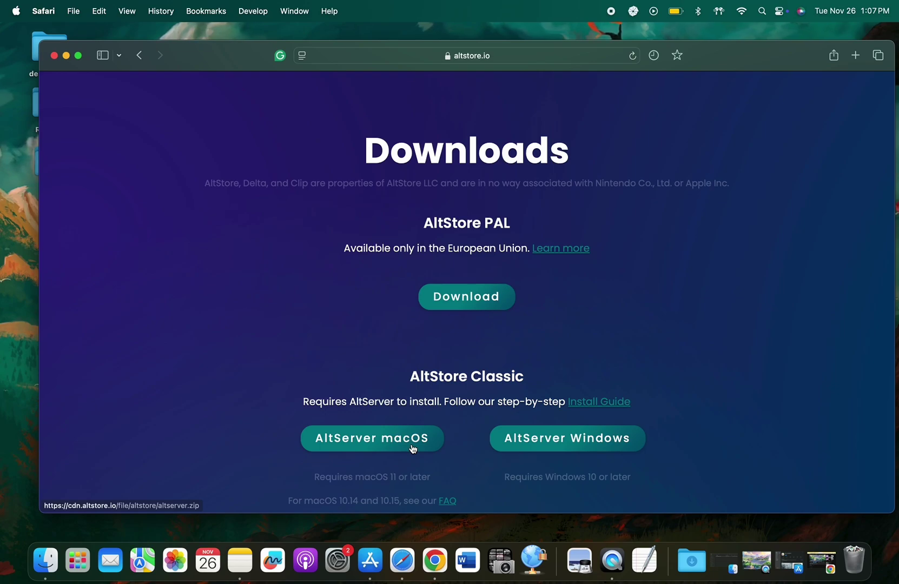
click(413, 449)
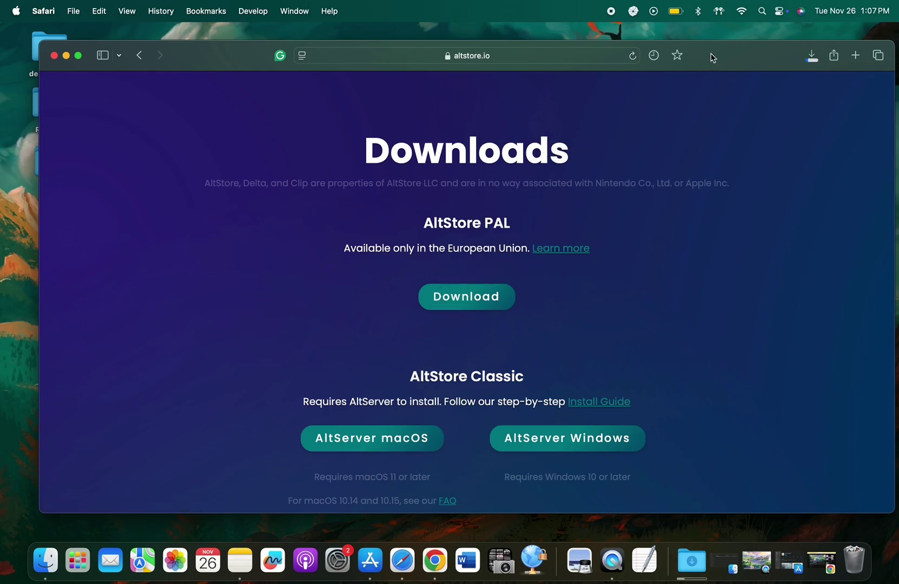
Launch AltServer-5 from Safari's downloads and approve the Internet-download warning.
click(811, 56)
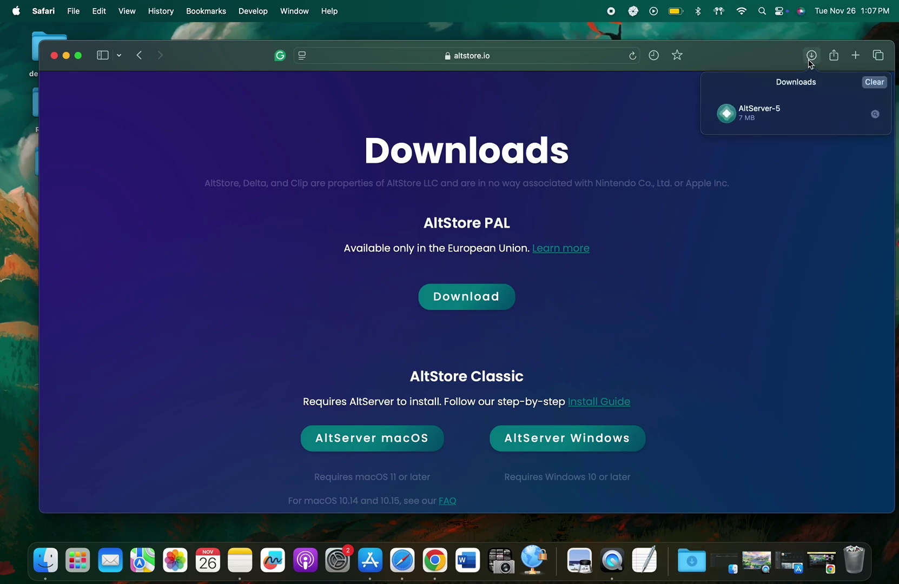
click(772, 118)
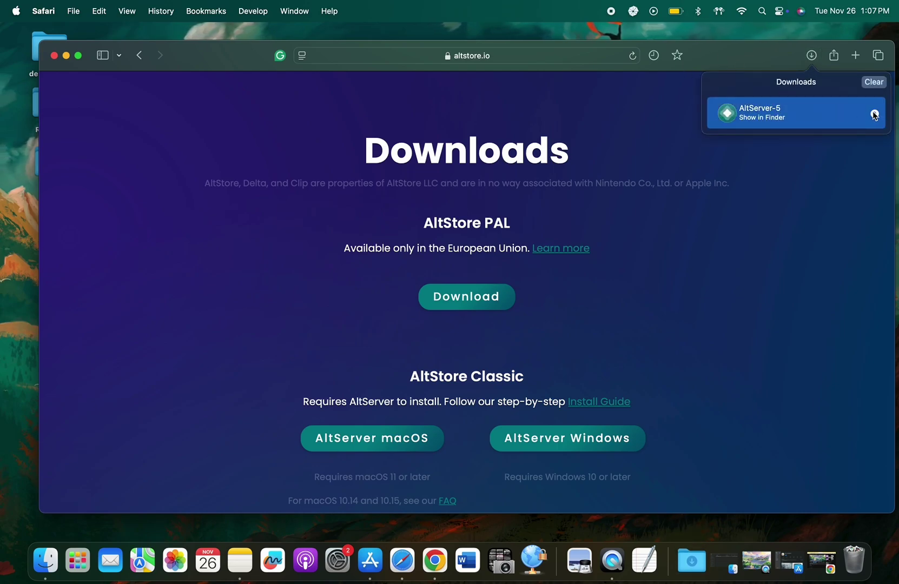
double_click(788, 109)
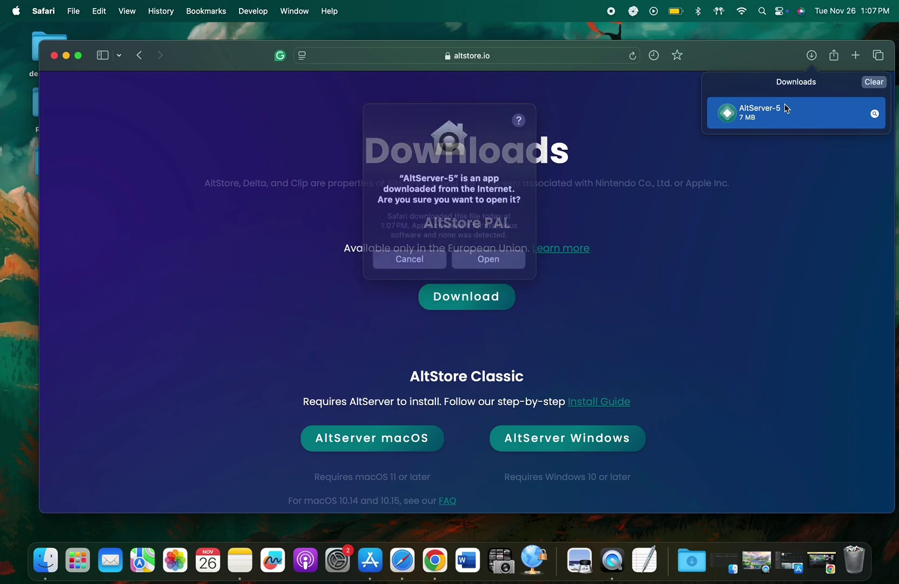
click(473, 254)
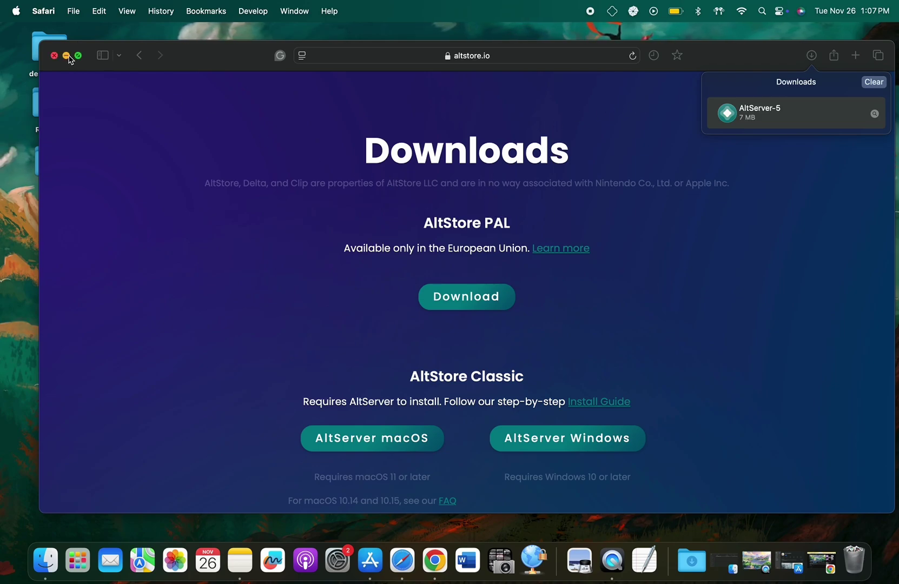
Minimize Safari, allow the iPhone accessory connection, and show AltServer's menu-bar options.
click(66, 55)
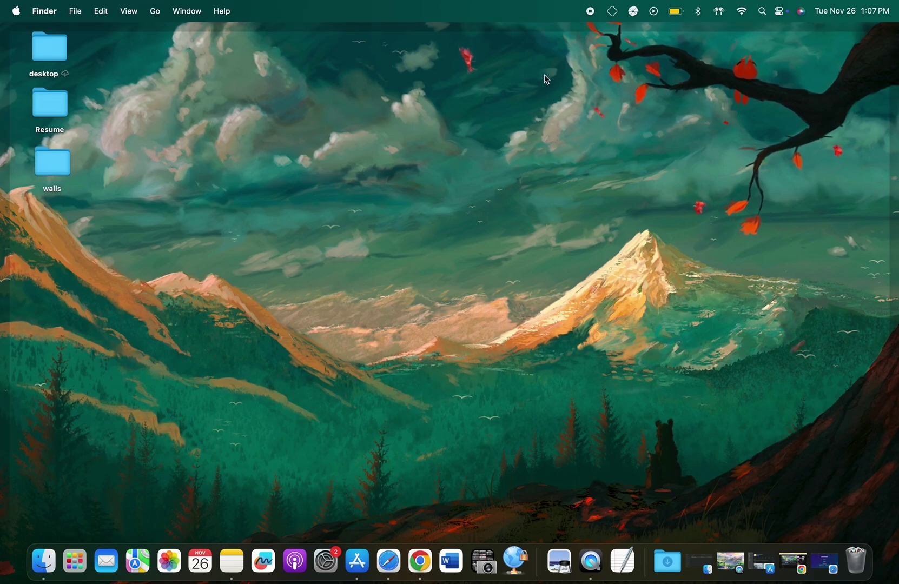
click(614, 12)
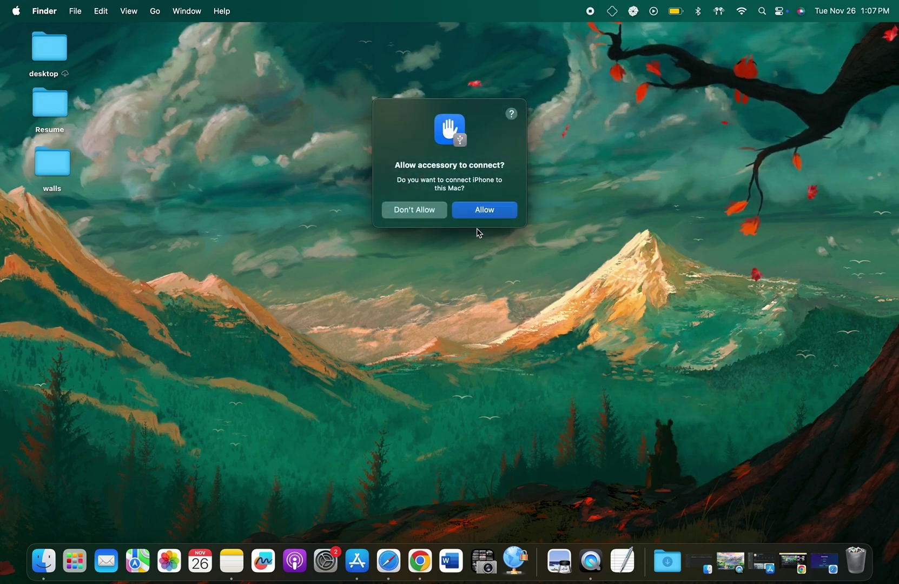
click(483, 214)
click(611, 11)
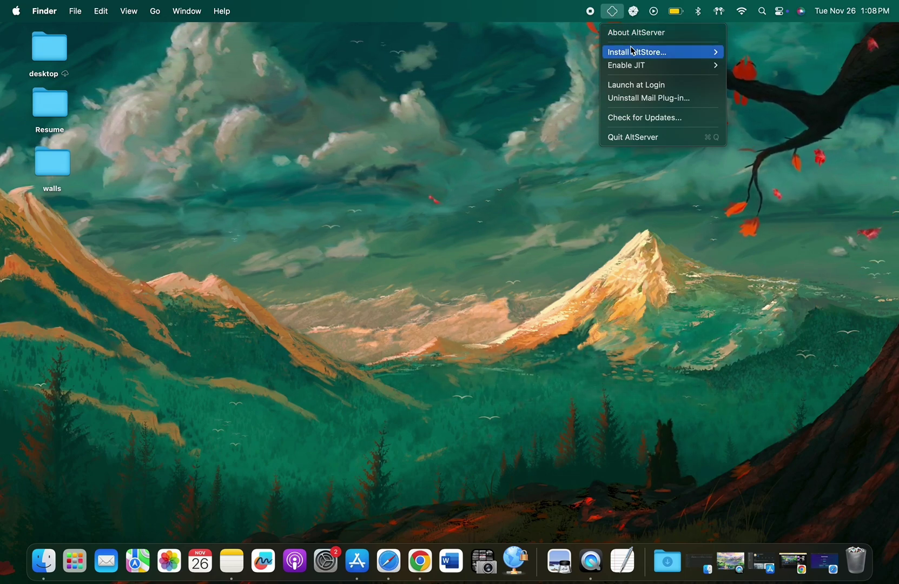
Choose Install AltStore for iPhone 11 from the AltServer menu.
click(612, 10)
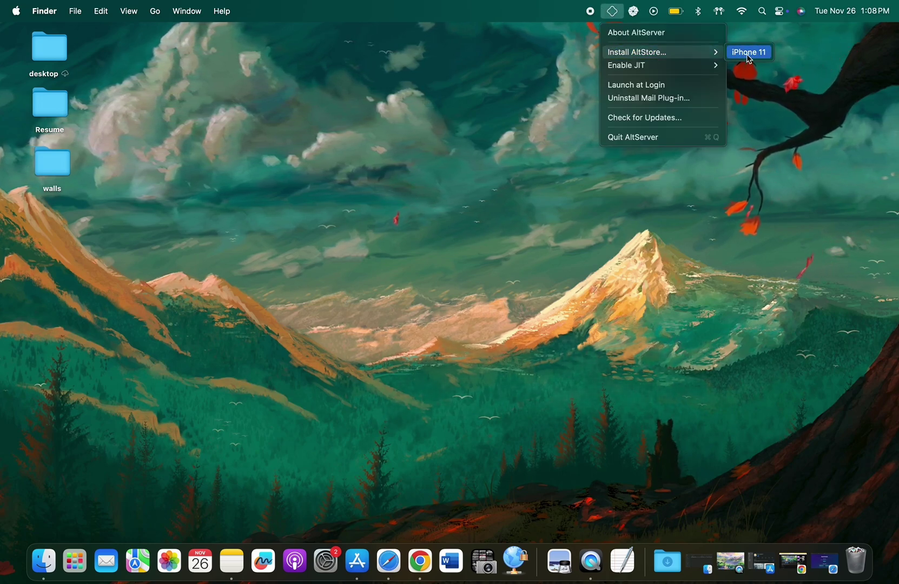
mouse_move(637, 52)
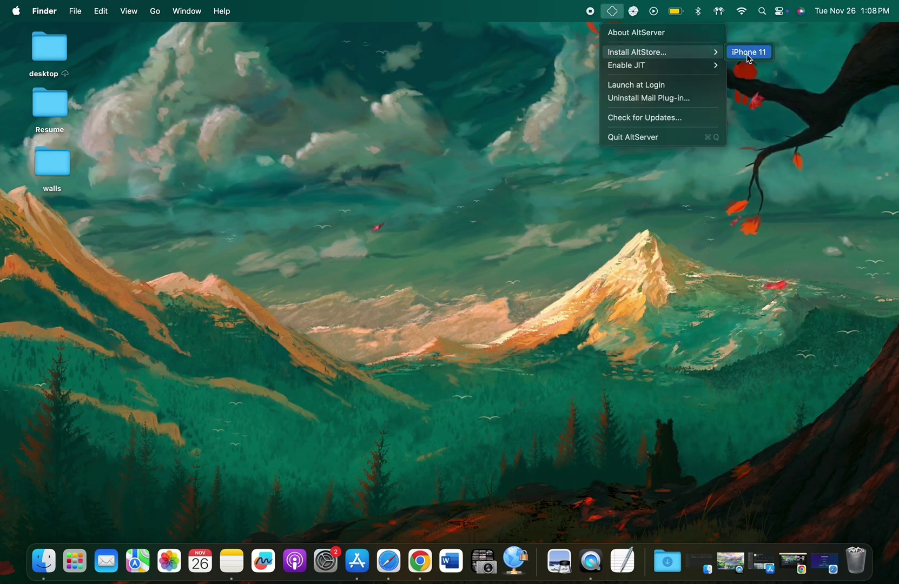
click(748, 53)
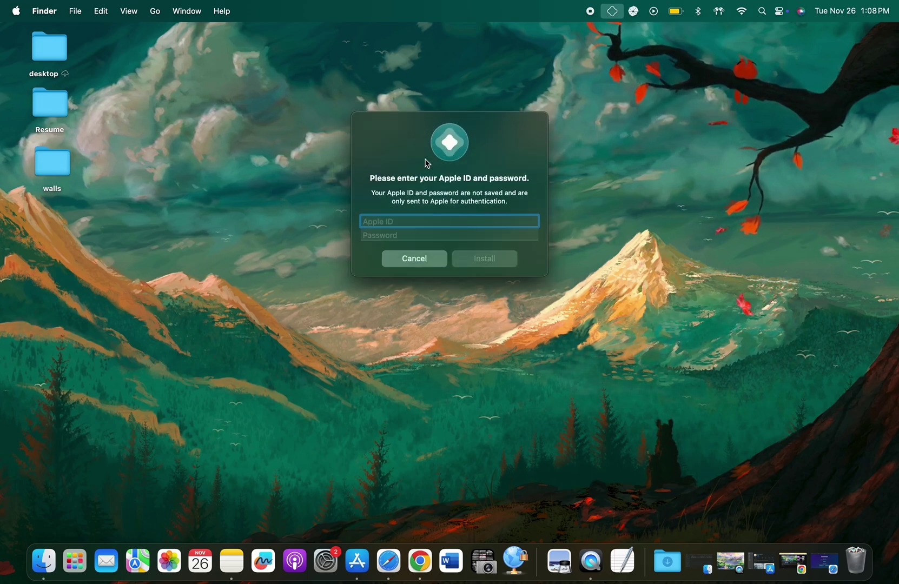